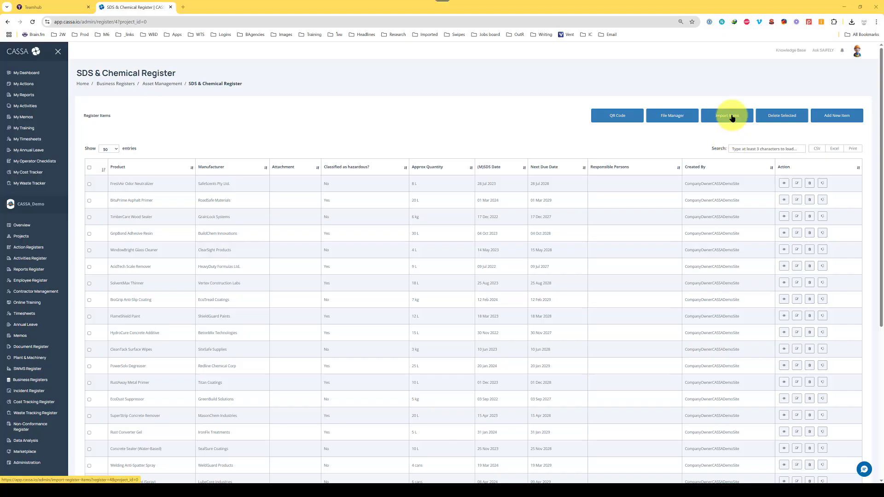
Open the Import Register Data page from the SDS & Chemical Register's Import Items button.
{"action": "left_click", "coordinate": [732, 116]}
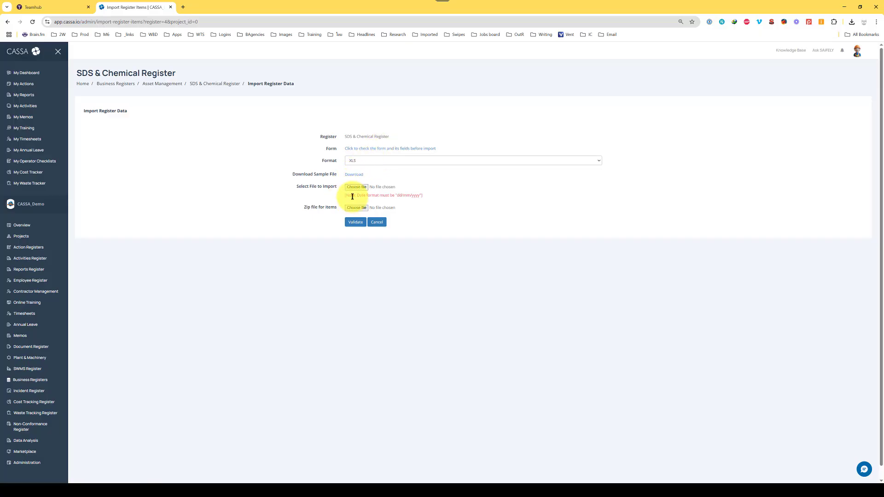
Highlight the dd/mm/yyyy date-format note on the import page.
{"action": "left_click_drag", "start_coordinate": [359, 196], "coordinate": [410, 199]}
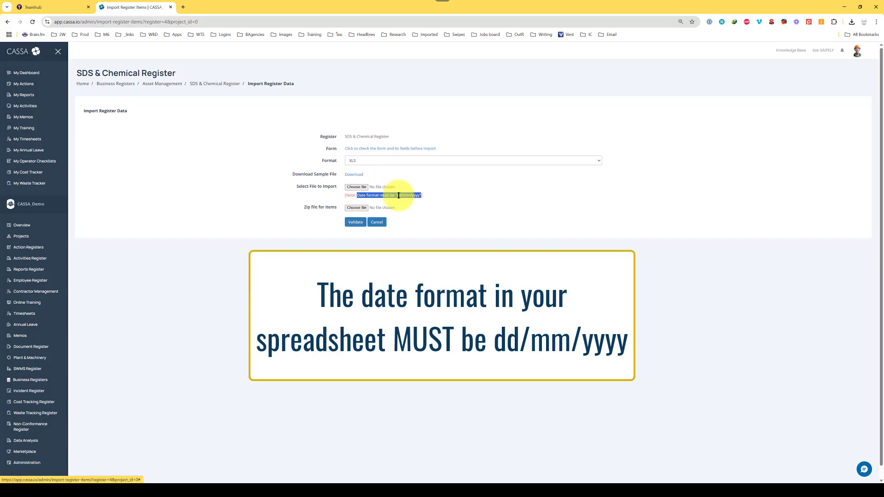
{"action": "double_click", "coordinate": [398, 195]}
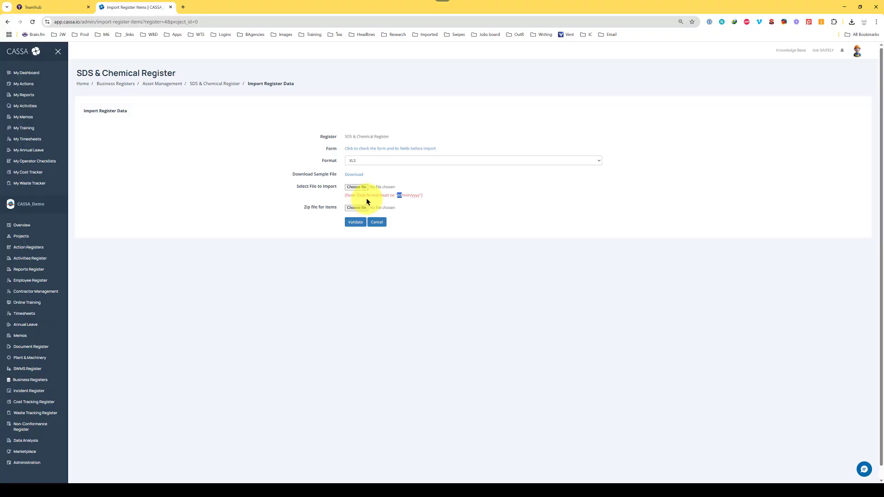
Download the sample file as register.xlsx into Import_Registers and open it.
{"action": "left_click", "coordinate": [360, 171]}
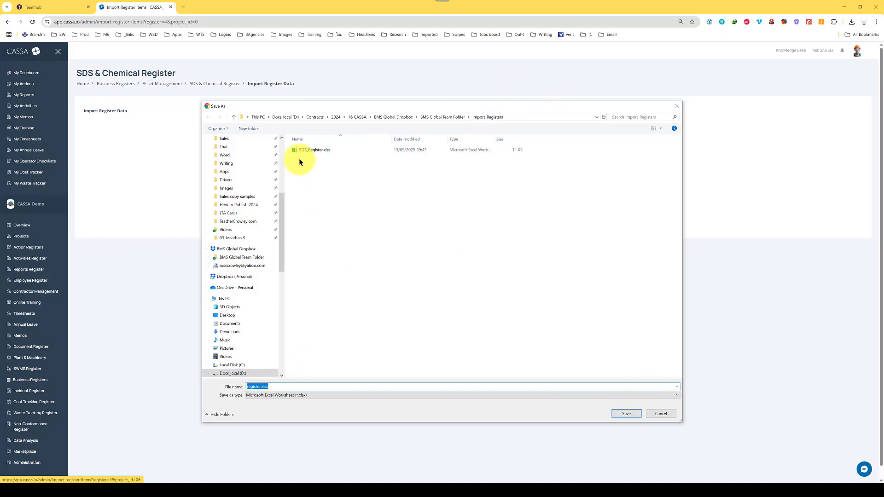
{"action": "left_click", "coordinate": [626, 414]}
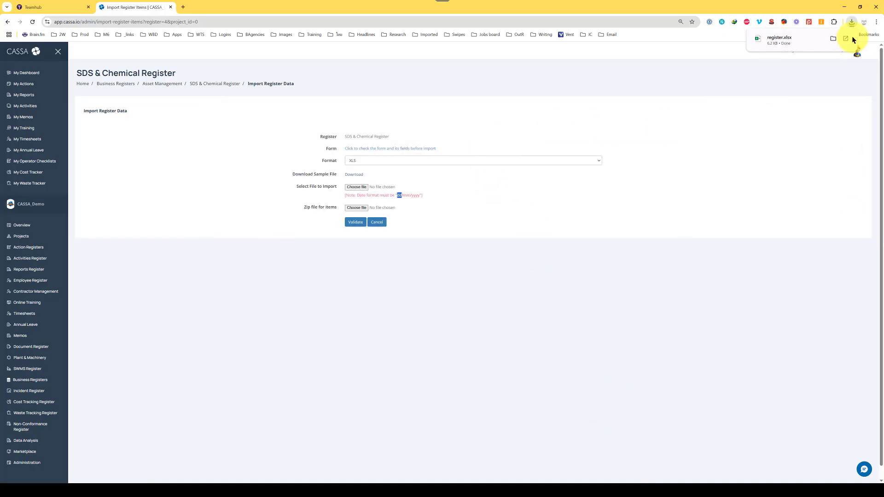
{"action": "left_click", "coordinate": [847, 40]}
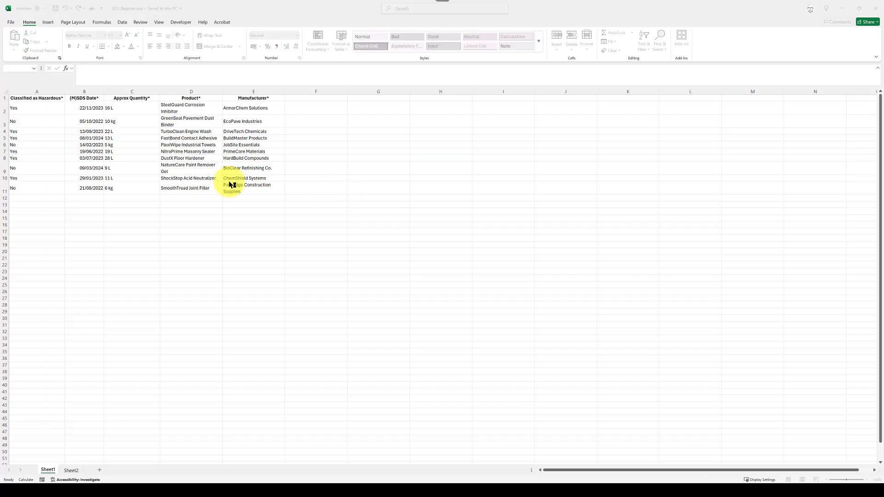
Enable editing, autofit columns A–G and widen the Product column so every heading reads.
{"action": "left_click", "coordinate": [281, 32]}
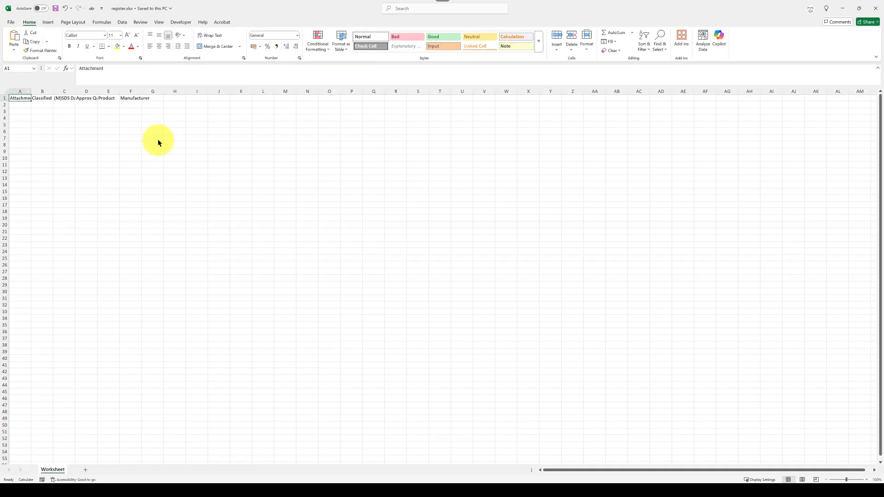
{"action": "left_click_drag", "start_coordinate": [14, 91], "coordinate": [142, 91]}
{"action": "double_click", "coordinate": [96, 91]}
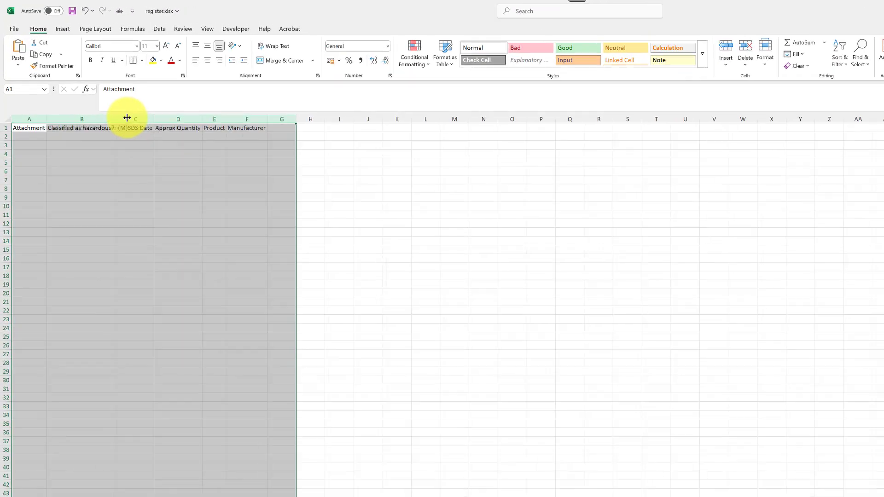
{"action": "left_click", "coordinate": [96, 119]}
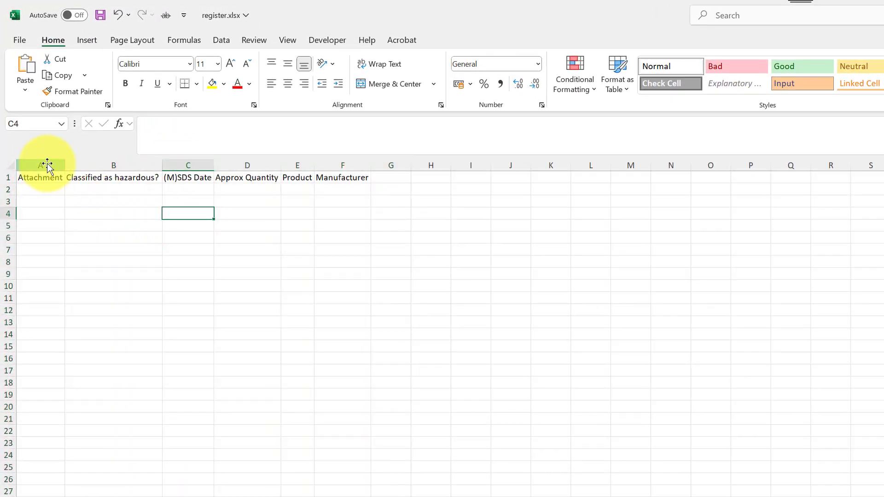
{"action": "left_click", "coordinate": [30, 191]}
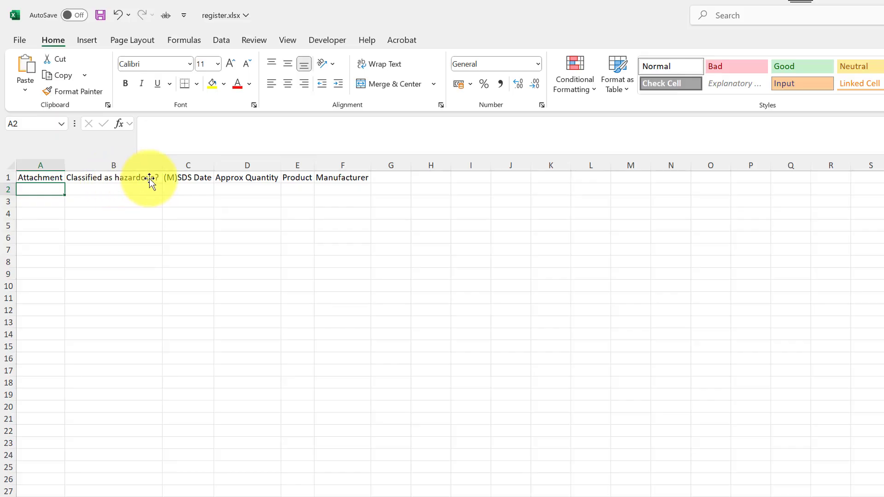
{"action": "left_click", "coordinate": [186, 178]}
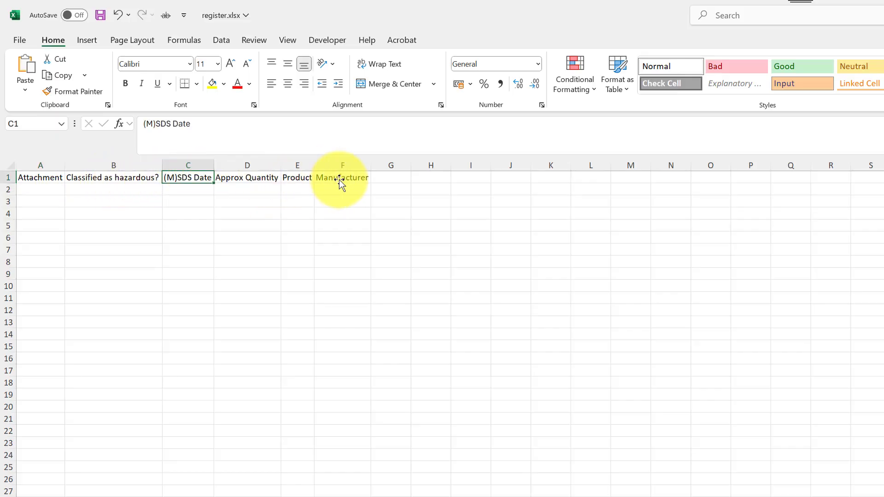
{"action": "left_click_drag", "start_coordinate": [315, 166], "coordinate": [345, 165]}
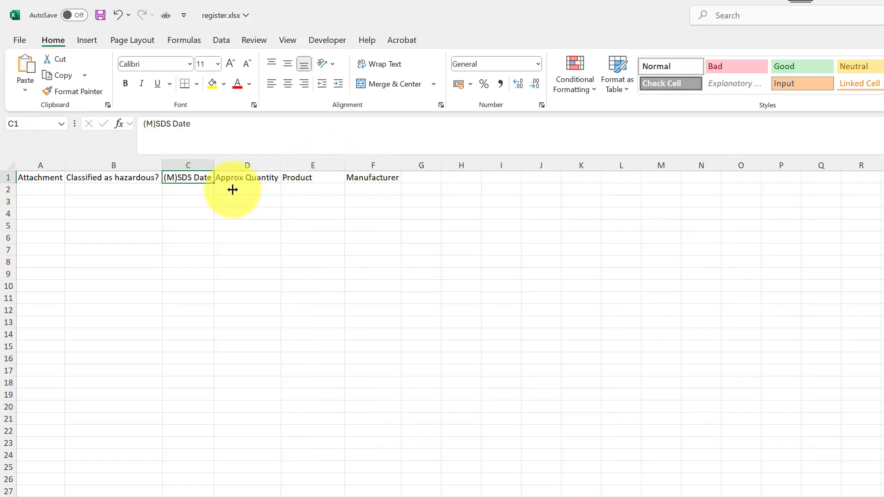
{"action": "left_click", "coordinate": [192, 189]}
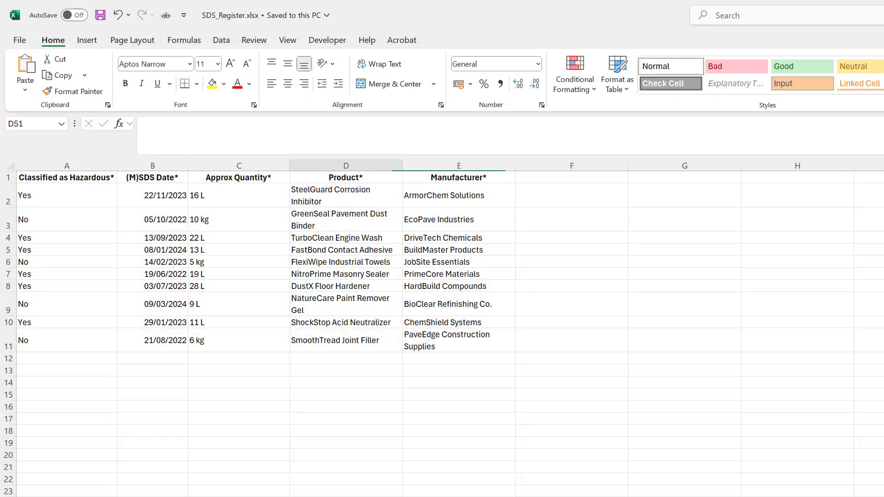
Copy the ten product rows A2:E11 from SDS_Register.xlsx and return to register.xlsx.
{"action": "left_click", "coordinate": [180, 346]}
{"action": "left_click", "coordinate": [102, 206]}
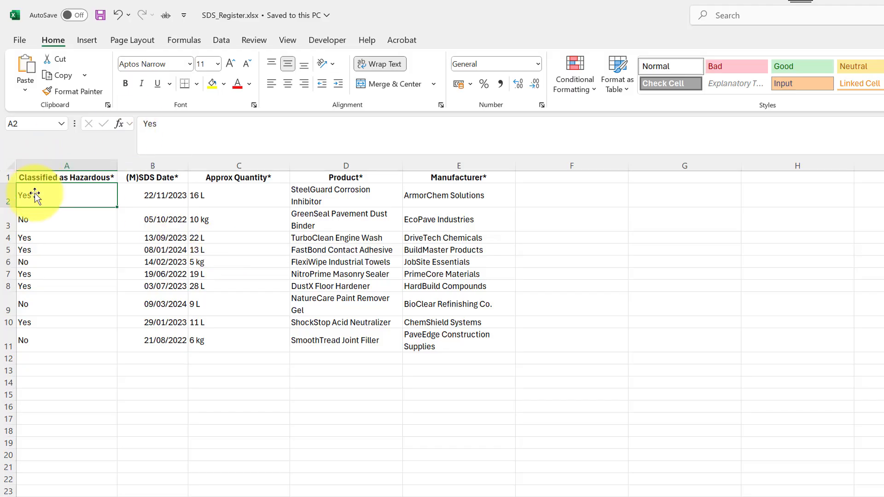
{"action": "left_click_drag", "start_coordinate": [36, 195], "coordinate": [450, 347]}
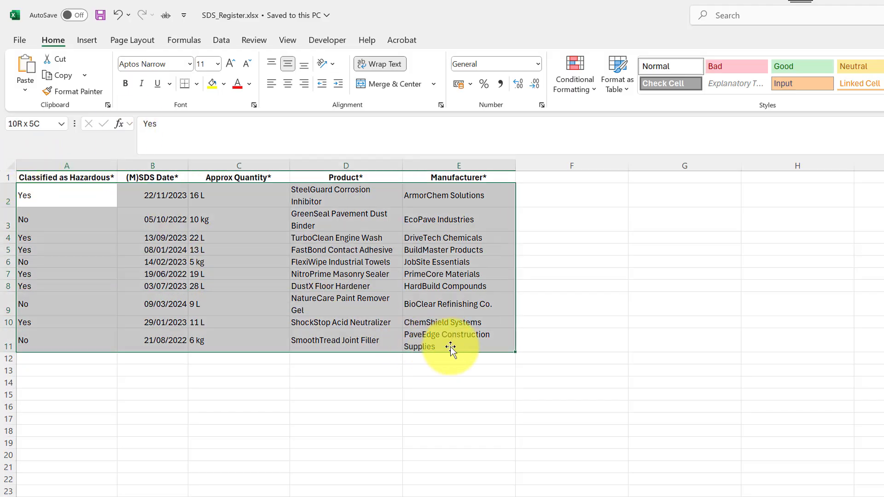
{"action": "key", "text": "ctrl+q"}
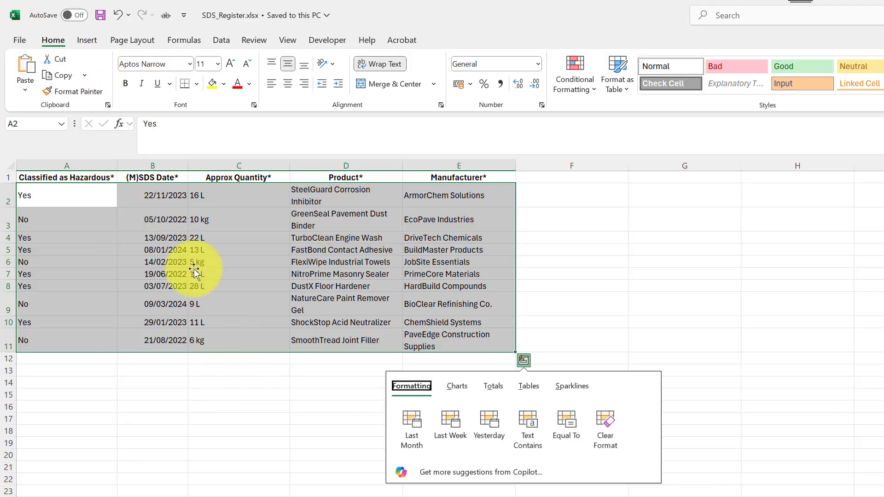
{"action": "key", "text": "Escape"}
{"action": "right_click", "coordinate": [181, 211]}
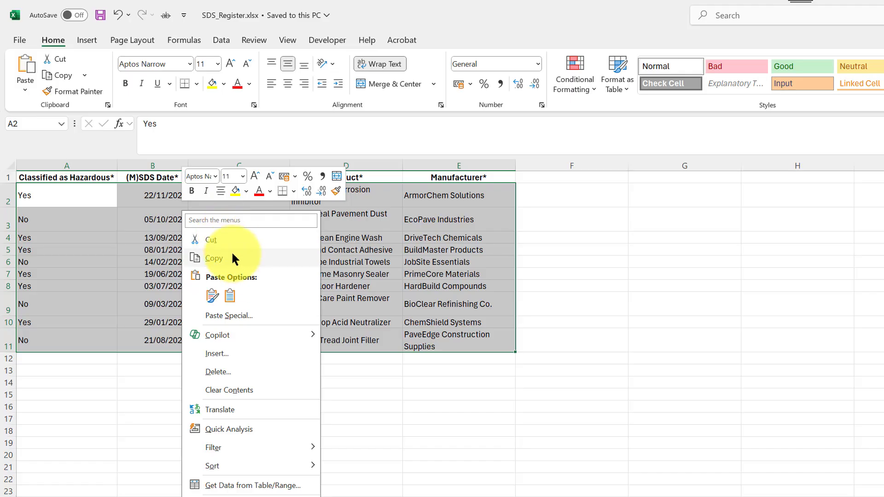
{"action": "left_click", "coordinate": [213, 258]}
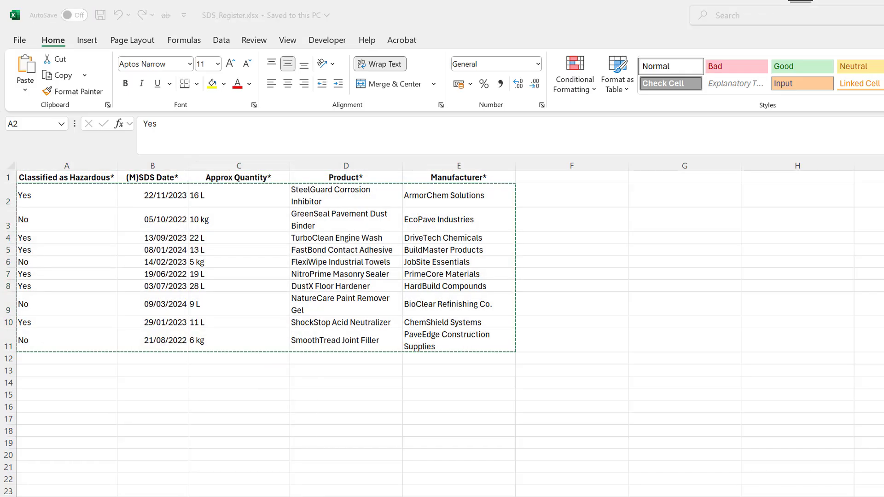
{"action": "key", "text": "alt+Tab"}
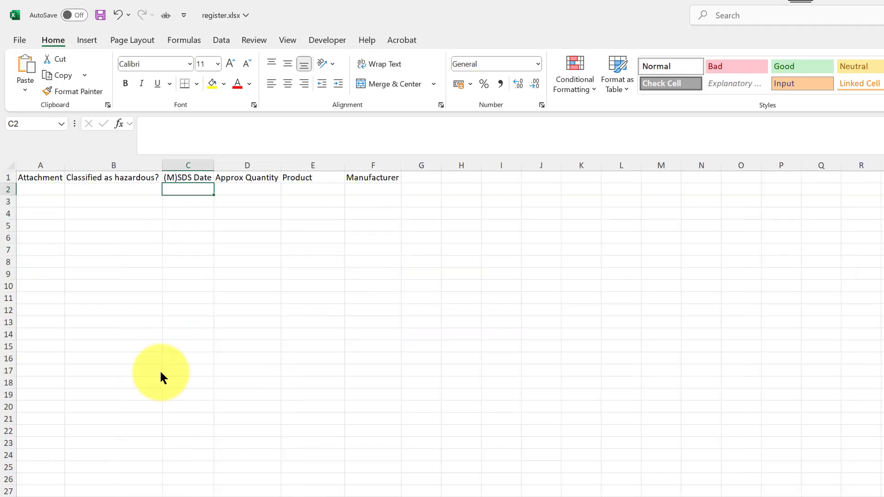
Paste the ten product rows into register.xlsx starting at B2, leaving Attachment blank.
{"action": "left_click", "coordinate": [79, 187]}
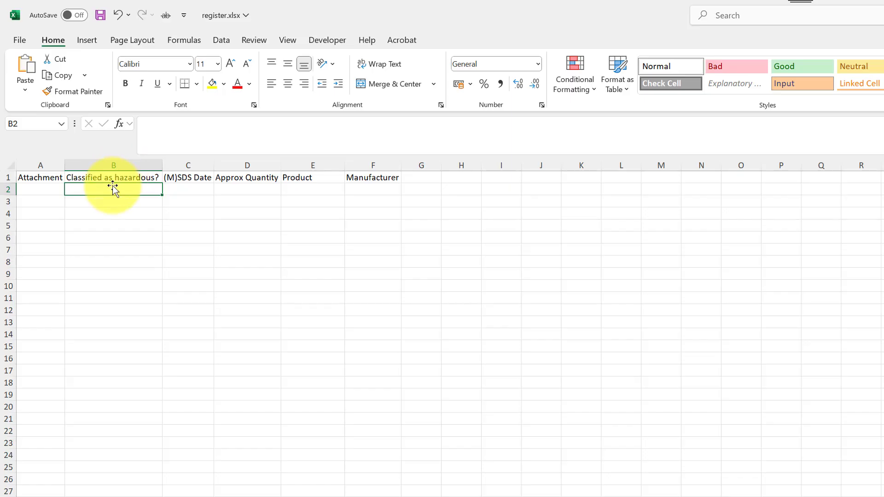
{"action": "key", "text": "ctrl+v"}
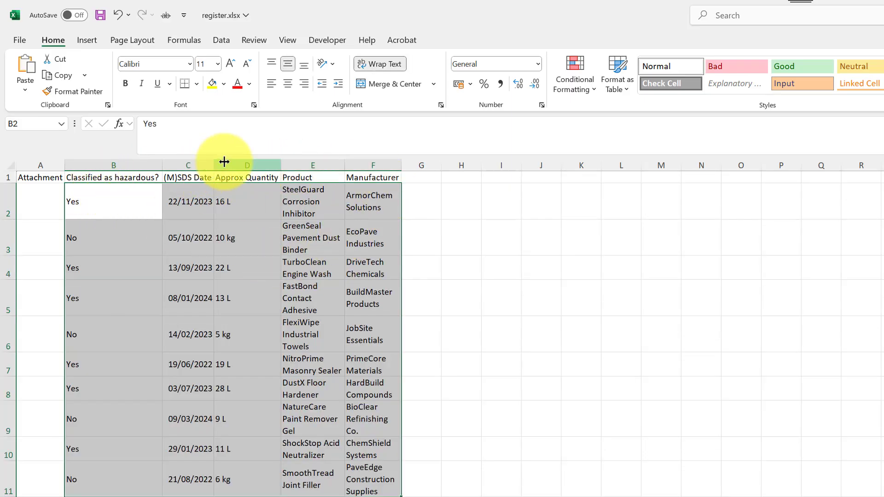
{"action": "left_click", "coordinate": [534, 232]}
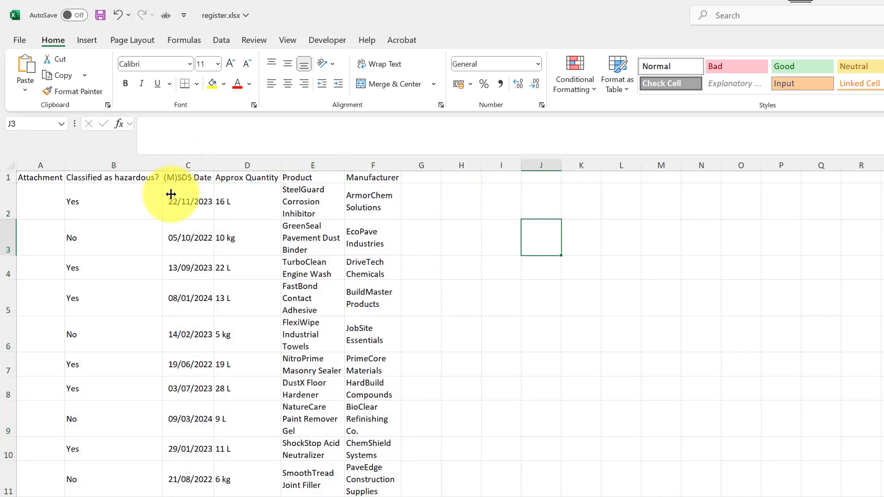
{"action": "left_click", "coordinate": [29, 192]}
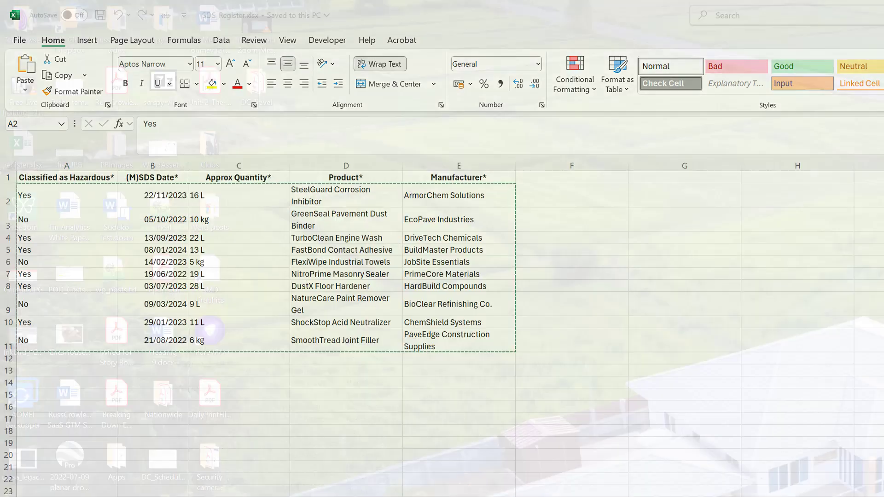
Copy the image file names 01.jpg–10.jpg into register.xlsx's Attachment column A2:A11.
{"action": "key", "text": "ctrl+v"}
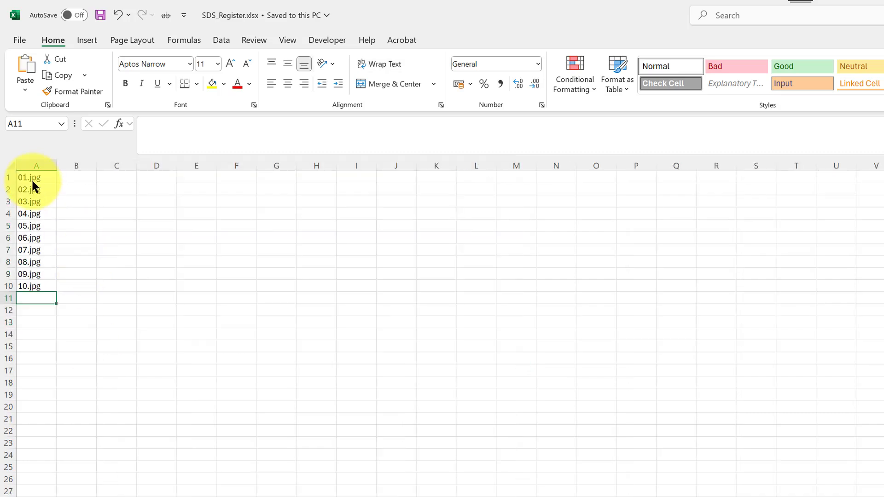
{"action": "left_click_drag", "start_coordinate": [31, 178], "coordinate": [14, 286]}
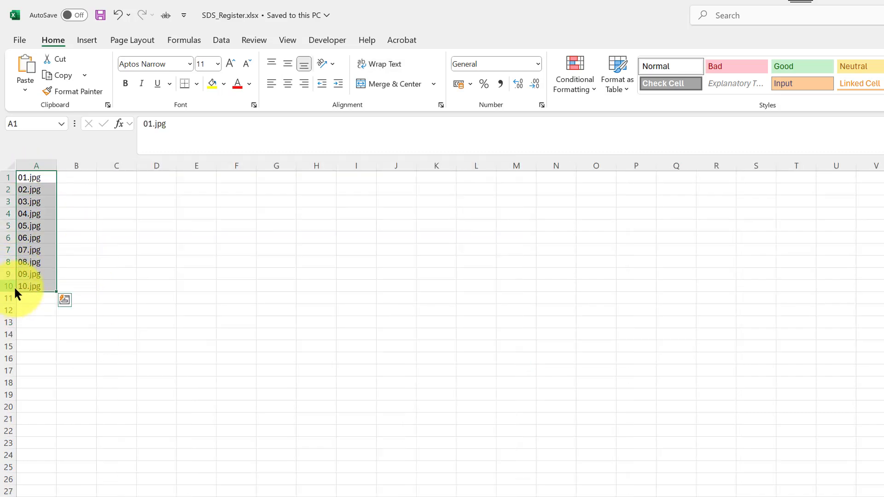
{"action": "key", "text": "ctrl+c"}
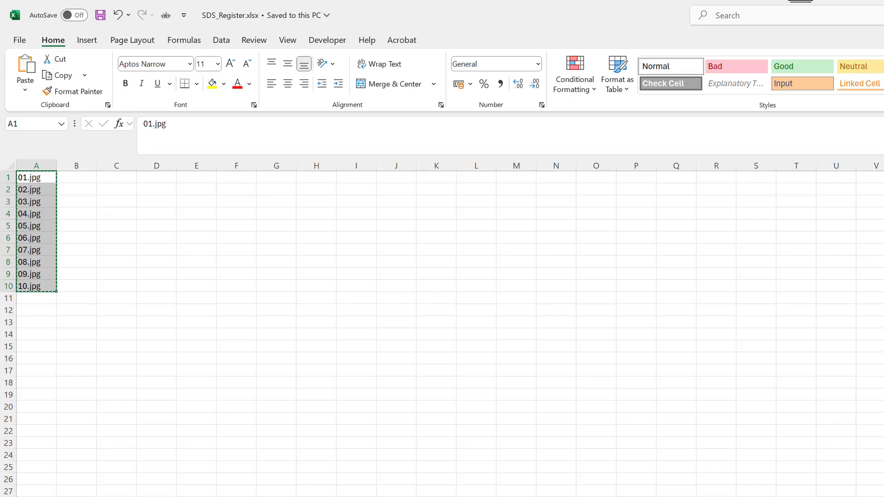
{"action": "key", "text": "alt+Tab"}
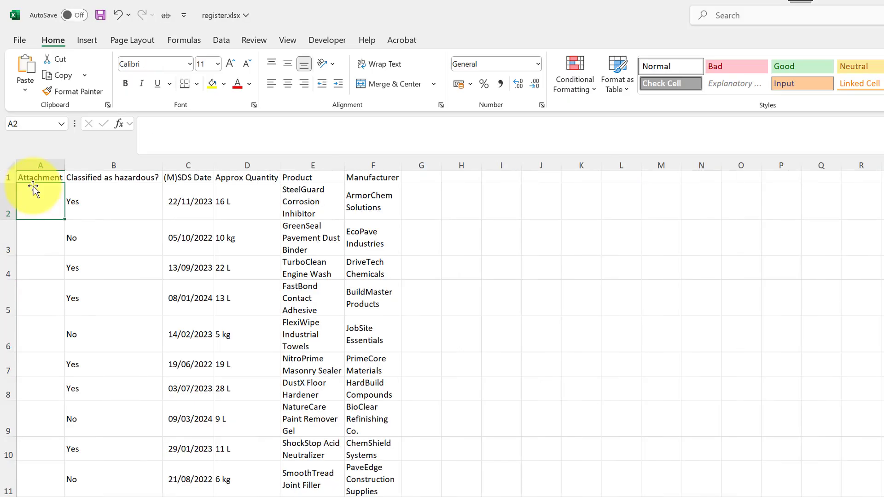
{"action": "key", "text": "ctrl+v"}
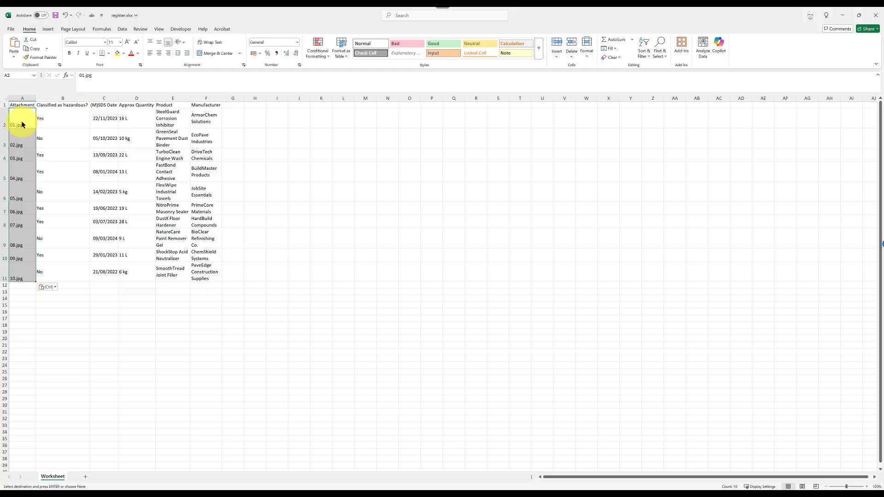
Autofit all column widths, then save and close register.xlsx.
{"action": "left_click", "coordinate": [6, 96]}
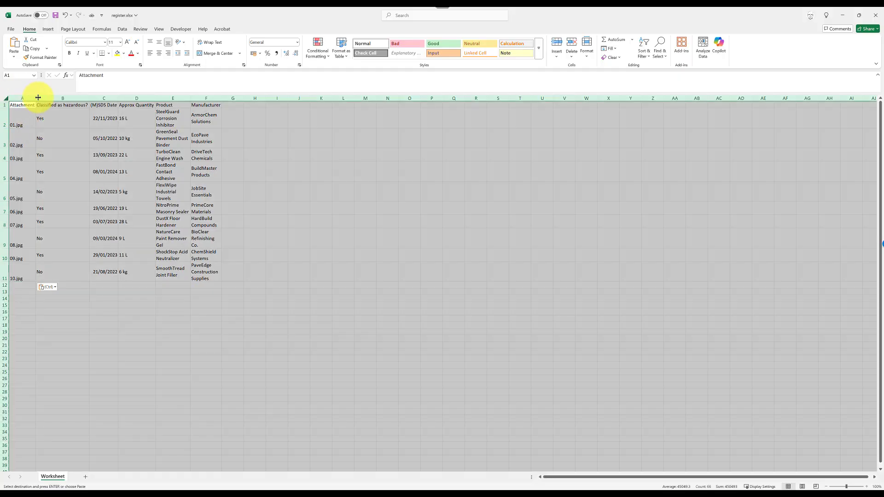
{"action": "double_click", "coordinate": [119, 98]}
{"action": "left_click", "coordinate": [137, 318]}
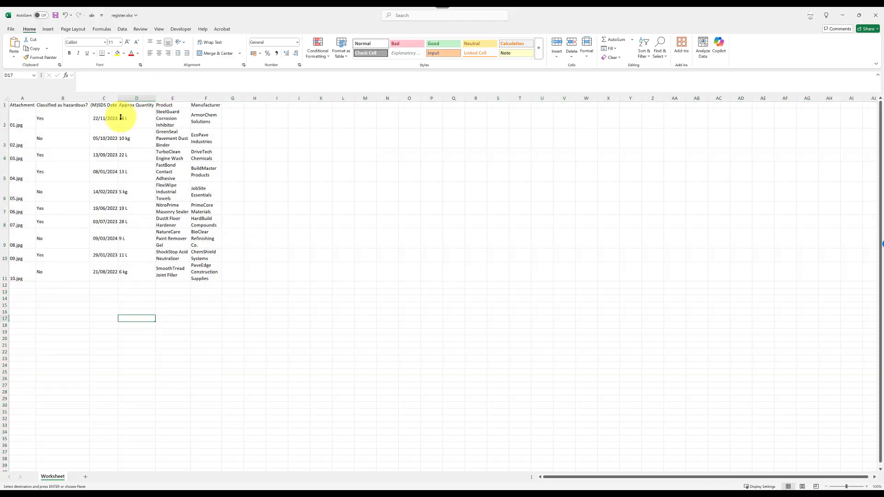
{"action": "key", "text": "ctrl+s"}
{"action": "key", "text": "ctrl+w"}
{"action": "key", "text": "ctrl+w"}
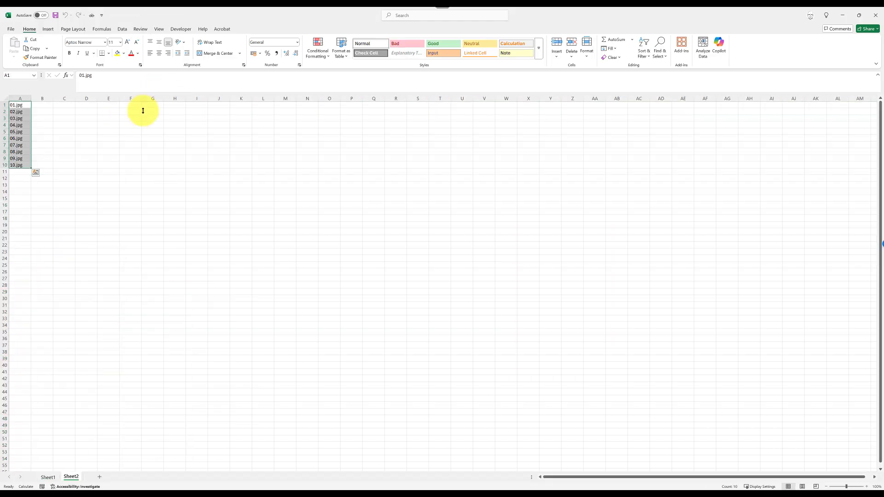
Discard the helper workbook and select register.xlsx as CASSA's import spreadsheet.
{"action": "key", "text": "n"}
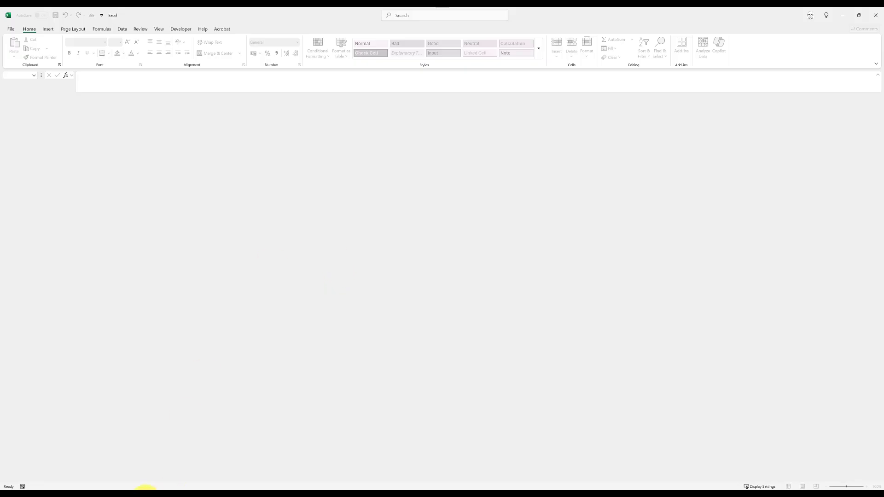
{"action": "left_click", "coordinate": [146, 496]}
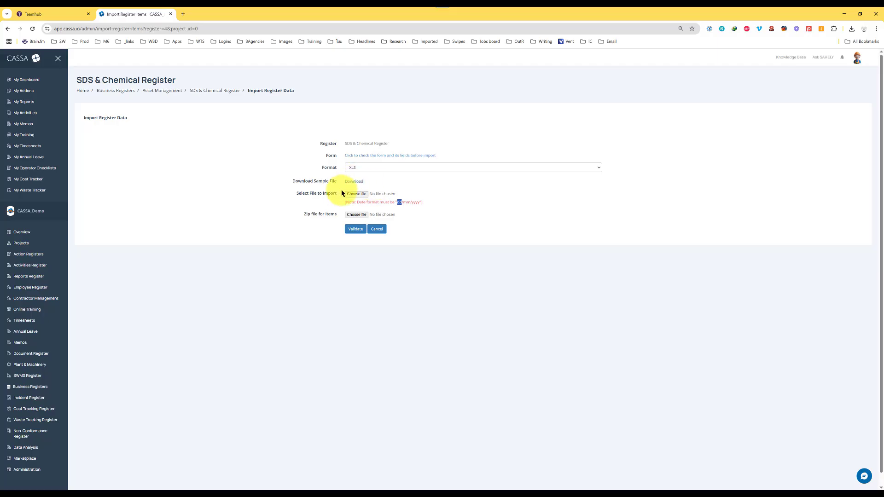
{"action": "left_click", "coordinate": [356, 194]}
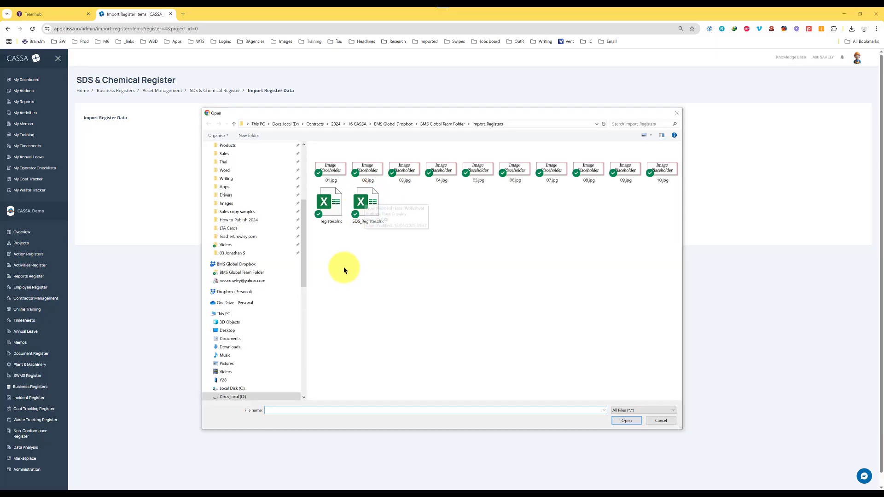
{"action": "left_click", "coordinate": [324, 204]}
{"action": "double_click", "coordinate": [325, 204]}
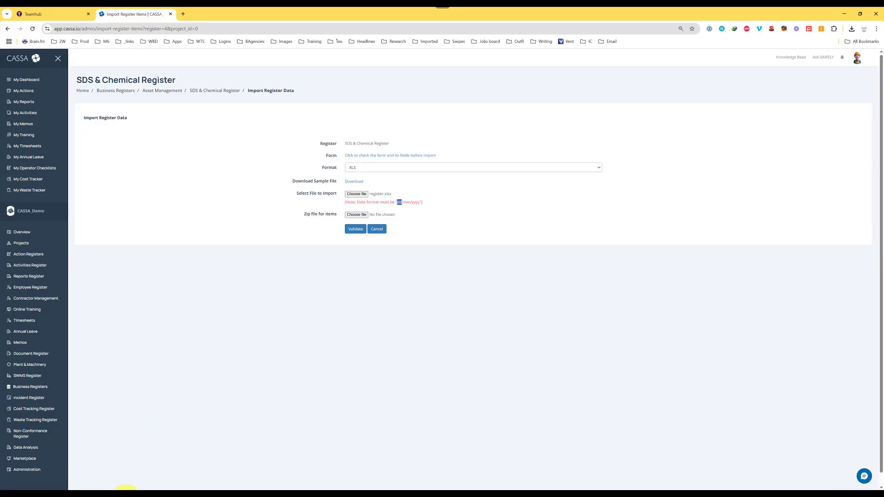
{"action": "left_click", "coordinate": [120, 486]}
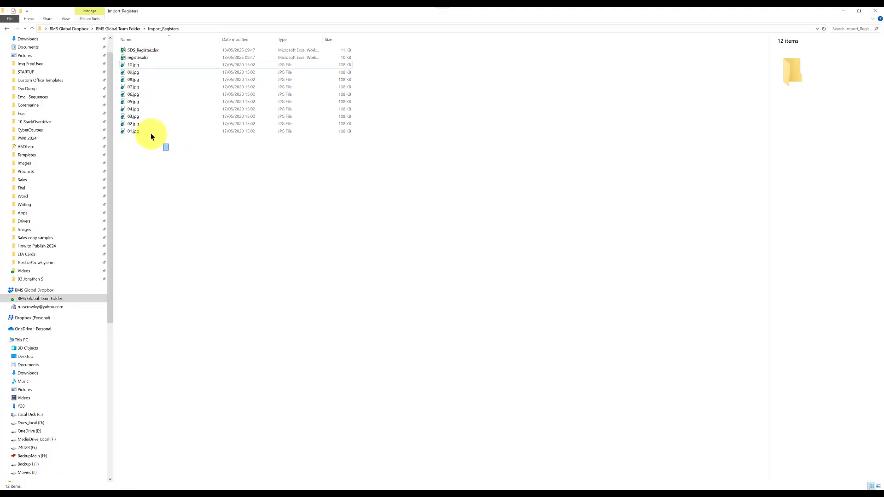
Pack the ten jpg images into Import_Registers.zip with 7-Zip in the Import_Registers folder.
{"action": "left_click_drag", "start_coordinate": [151, 134], "coordinate": [119, 61]}
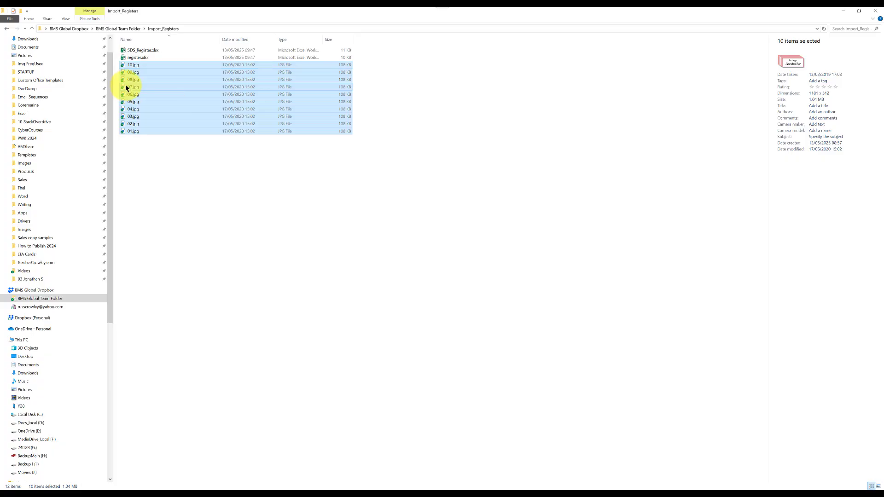
{"action": "right_click", "coordinate": [124, 86]}
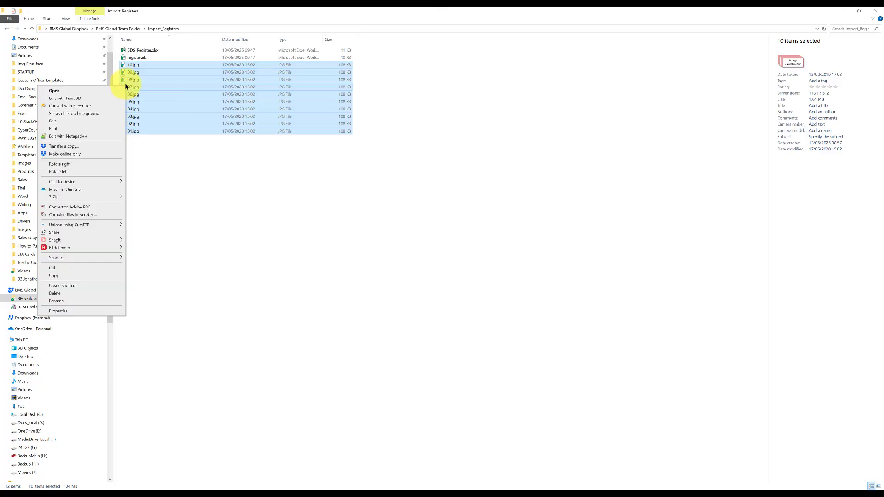
{"action": "mouse_move", "coordinate": [87, 197]}
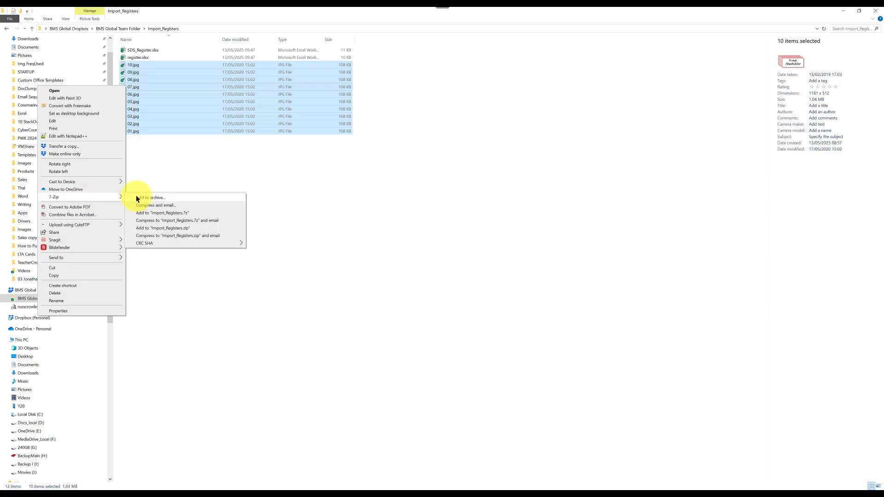
{"action": "left_click", "coordinate": [148, 198]}
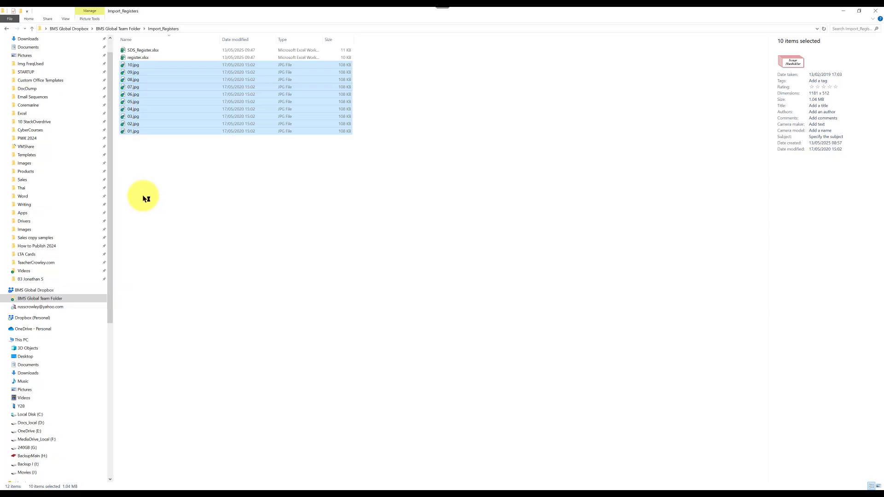
{"action": "left_click_drag", "start_coordinate": [397, 150], "coordinate": [190, 148]}
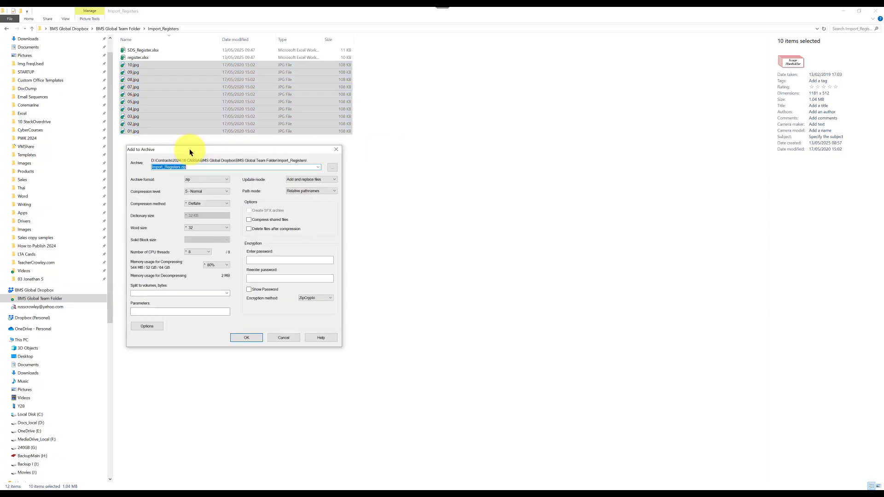
{"action": "left_click", "coordinate": [188, 166]}
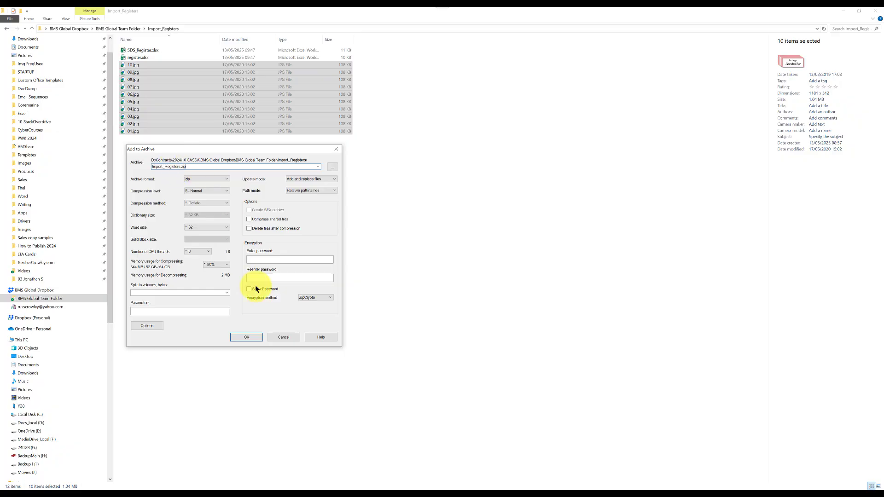
{"action": "left_click", "coordinate": [247, 337]}
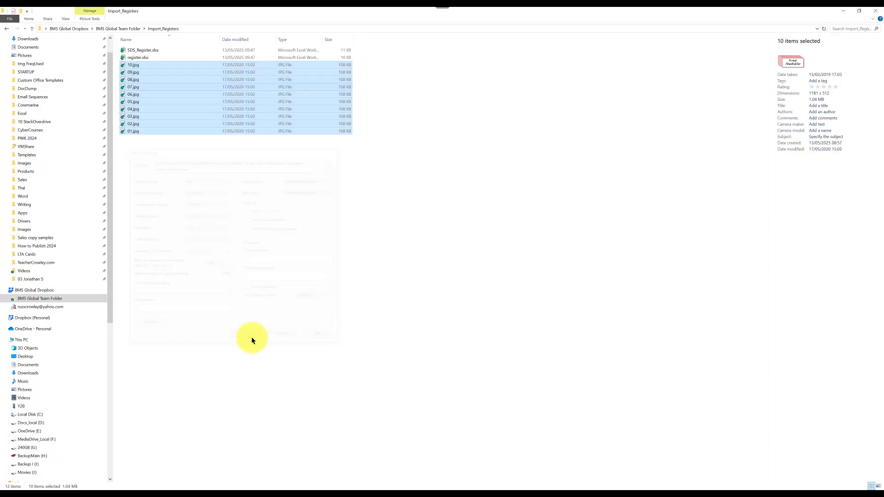
{"action": "left_click", "coordinate": [150, 154]}
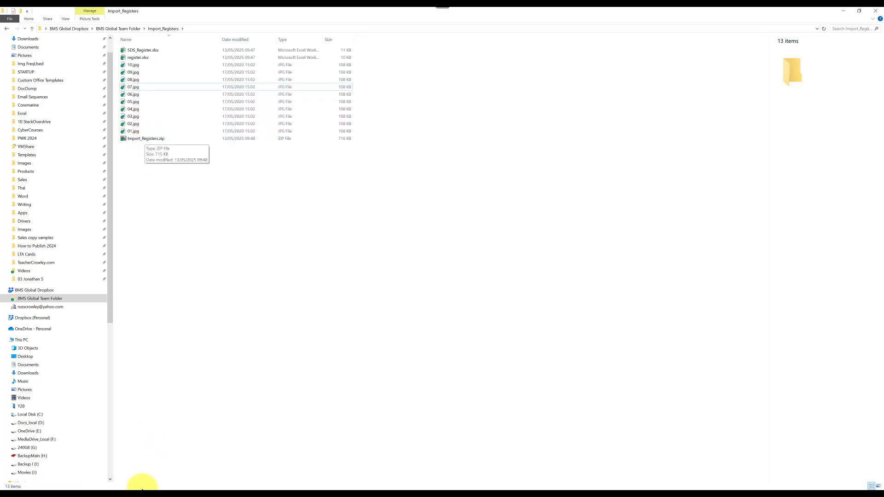
{"action": "left_click", "coordinate": [145, 493]}
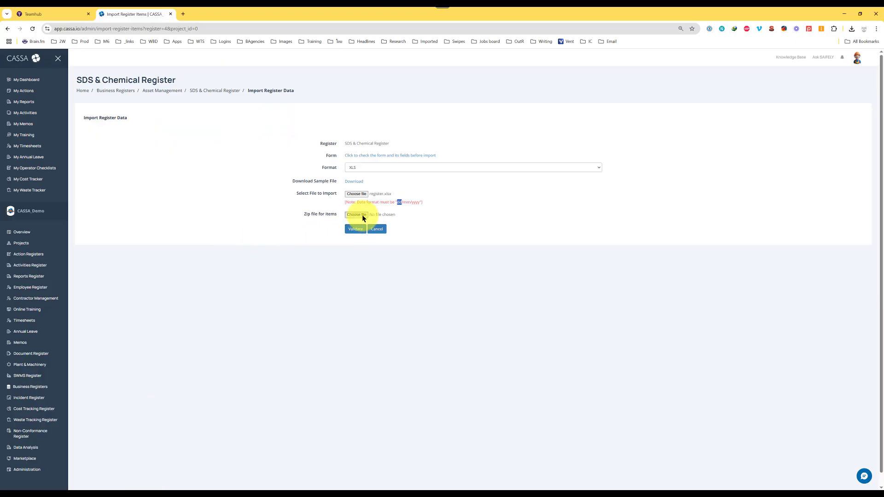
Attach Import_Registers.zip as the images zip and validate the import files.
{"action": "left_click", "coordinate": [362, 215]}
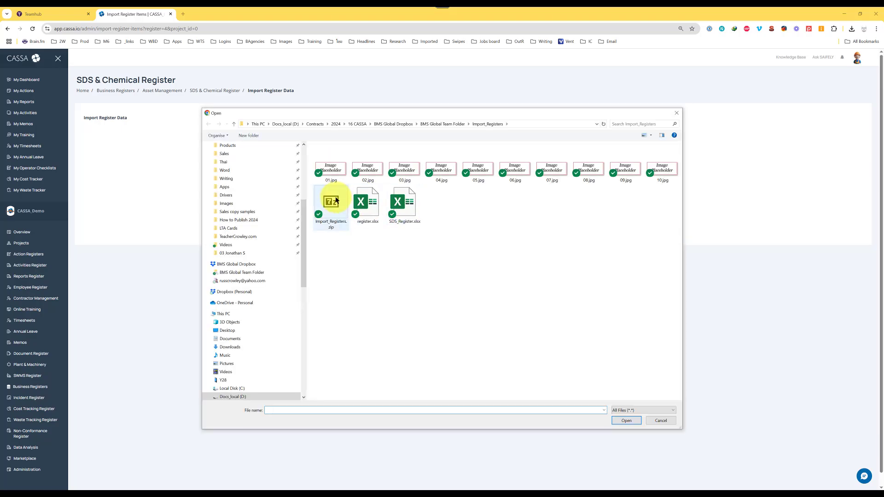
{"action": "double_click", "coordinate": [336, 200]}
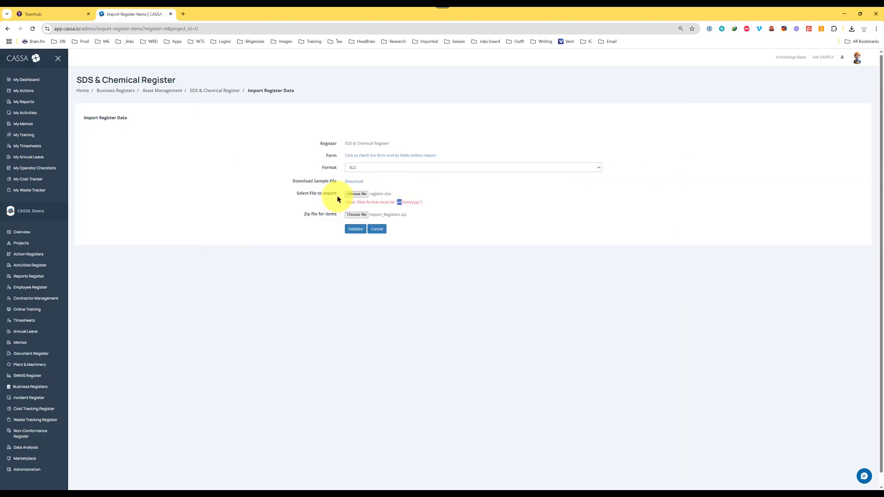
{"action": "left_click", "coordinate": [353, 230]}
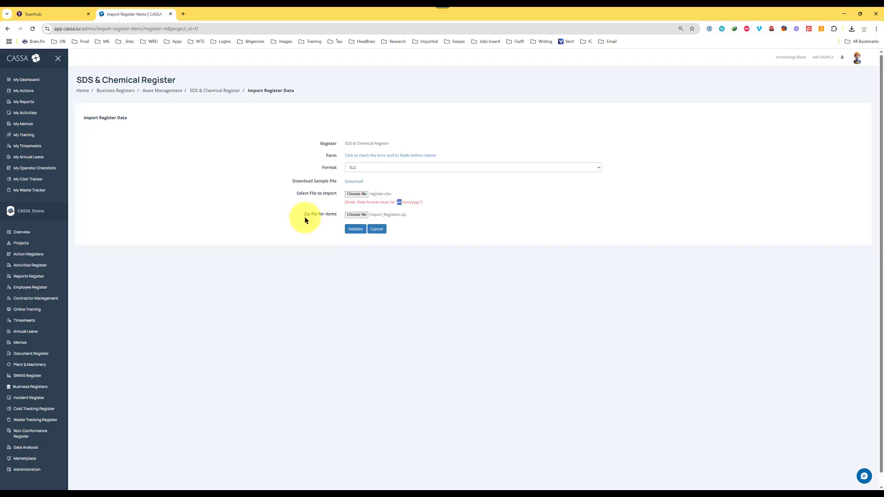
Validate the chosen import files and submit them so the register lists 40 items.
{"action": "left_click", "coordinate": [352, 232]}
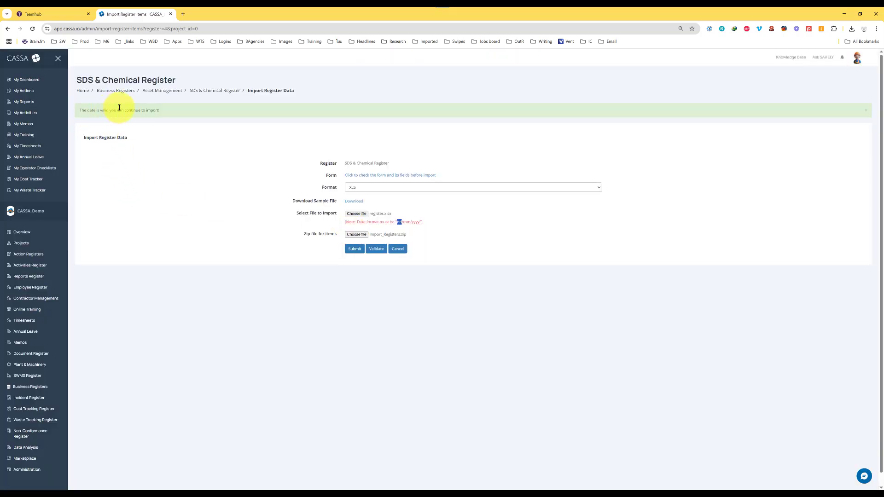
{"action": "left_click", "coordinate": [353, 251]}
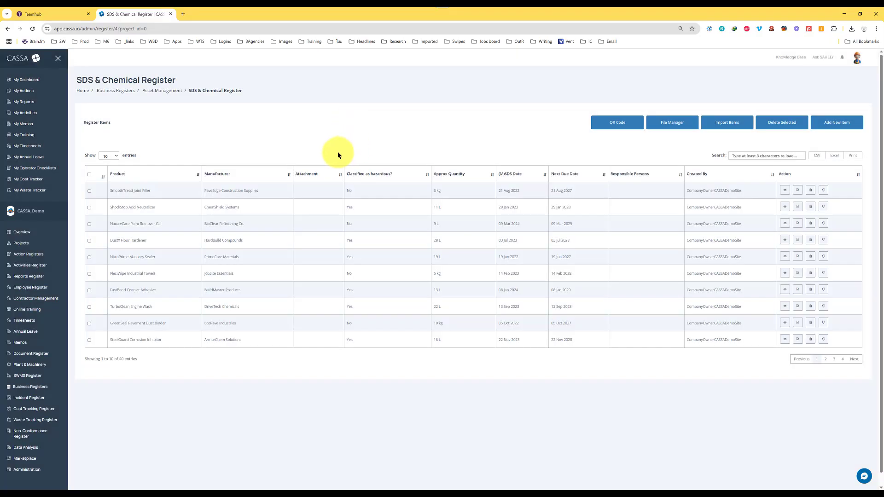
Show 50 entries per page and scroll through all 40 register items.
{"action": "left_click_drag", "start_coordinate": [94, 359], "coordinate": [135, 360]}
{"action": "left_click", "coordinate": [142, 359]}
{"action": "left_click", "coordinate": [114, 154]}
{"action": "scroll", "coordinate": [268, 127], "scroll_direction": "down", "scroll_amount": 3}
{"action": "scroll", "coordinate": [269, 129], "scroll_direction": "down", "scroll_amount": 6}
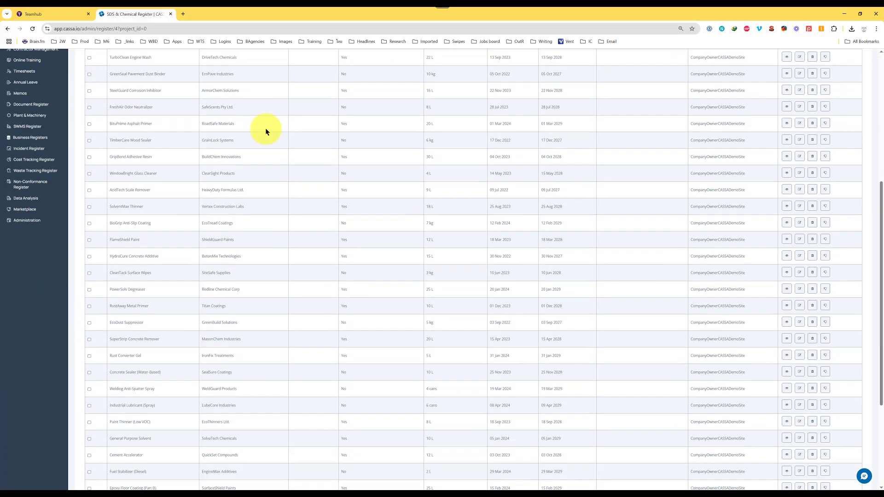
{"action": "scroll", "coordinate": [267, 203], "scroll_direction": "up", "scroll_amount": 10}
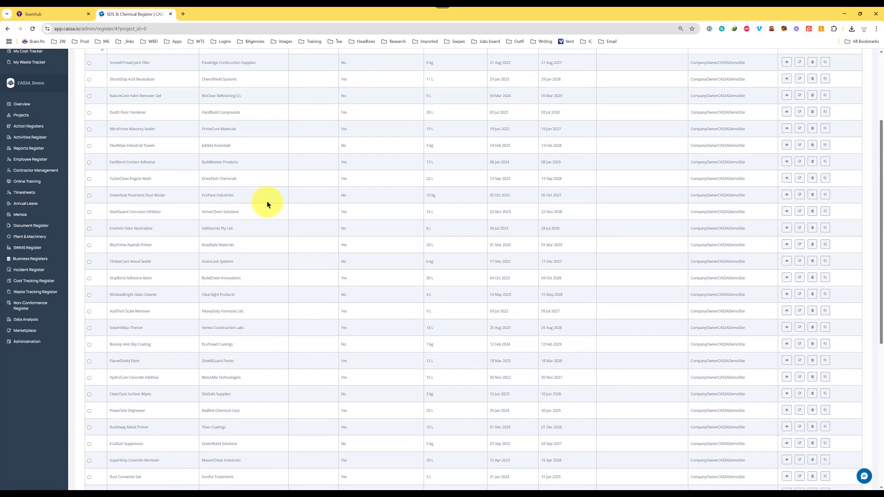